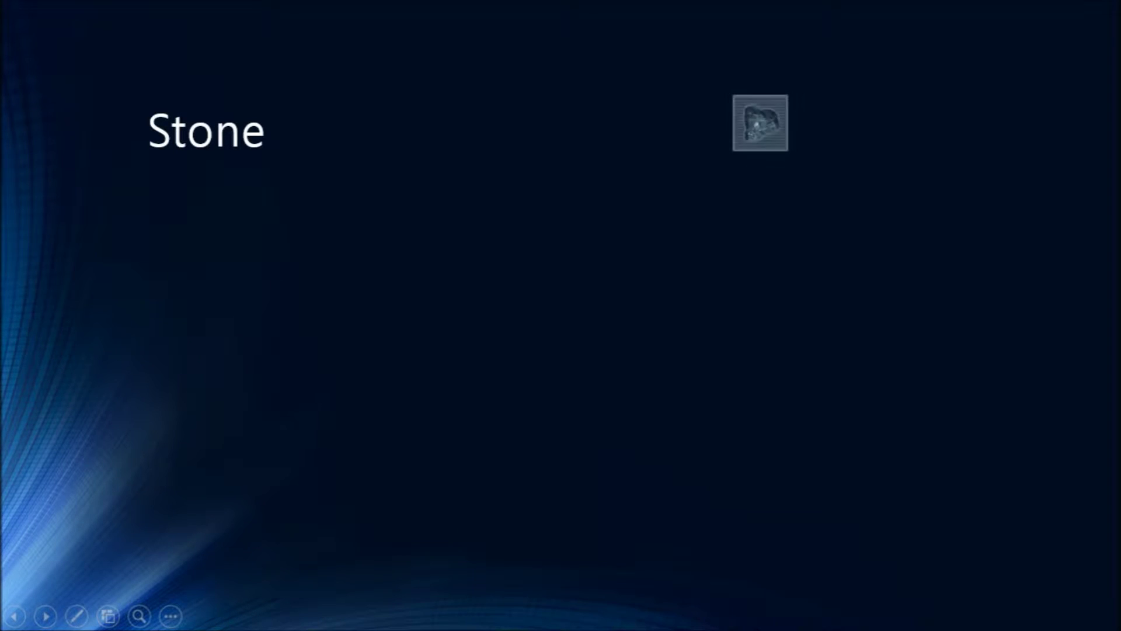
key("Right")
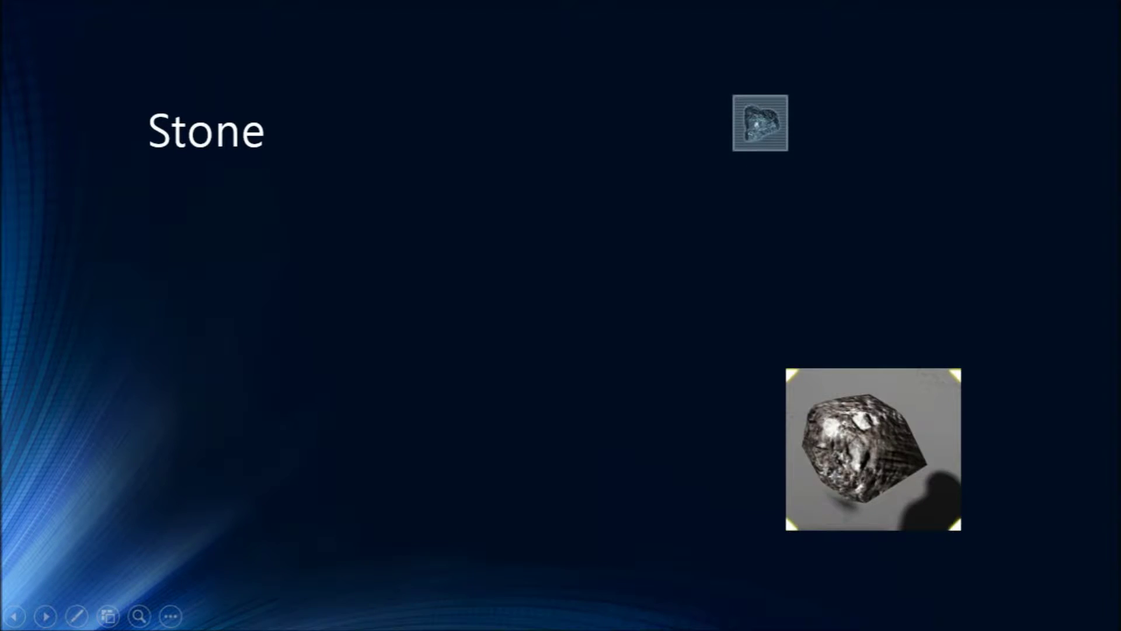